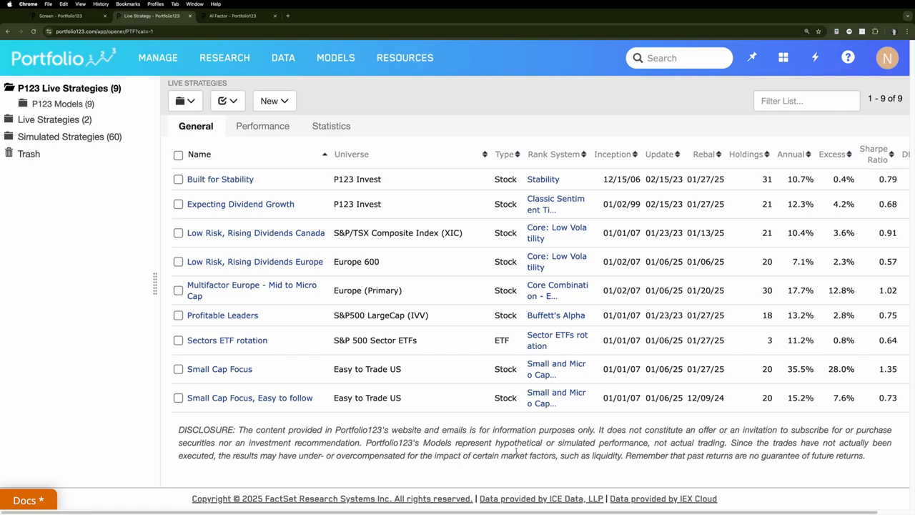
# - Show the statistics of the P123 live strategies and sort them by annual turnover, lowest first
pyautogui.click(327, 126)
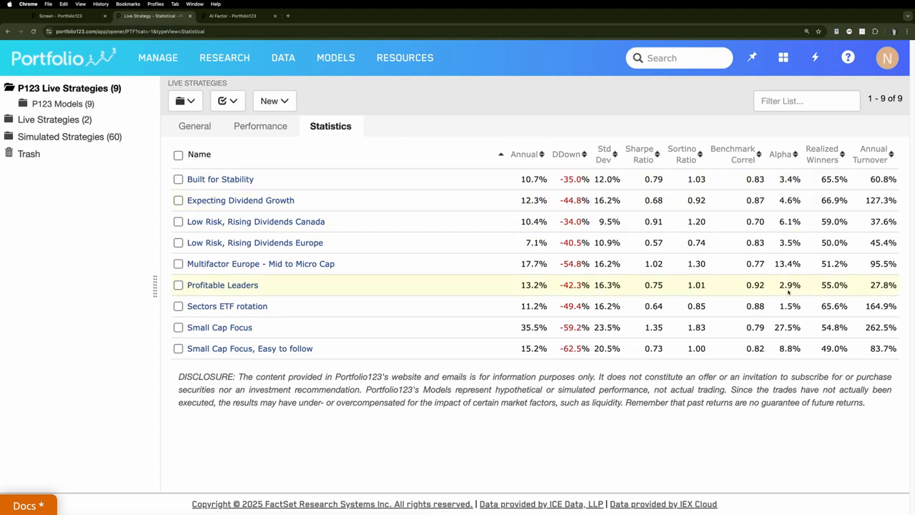
pyautogui.click(874, 153)
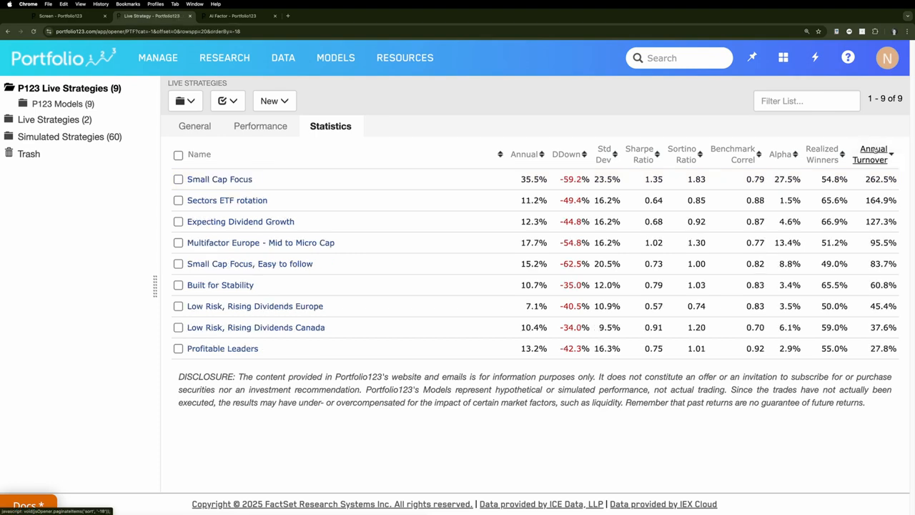
pyautogui.click(875, 149)
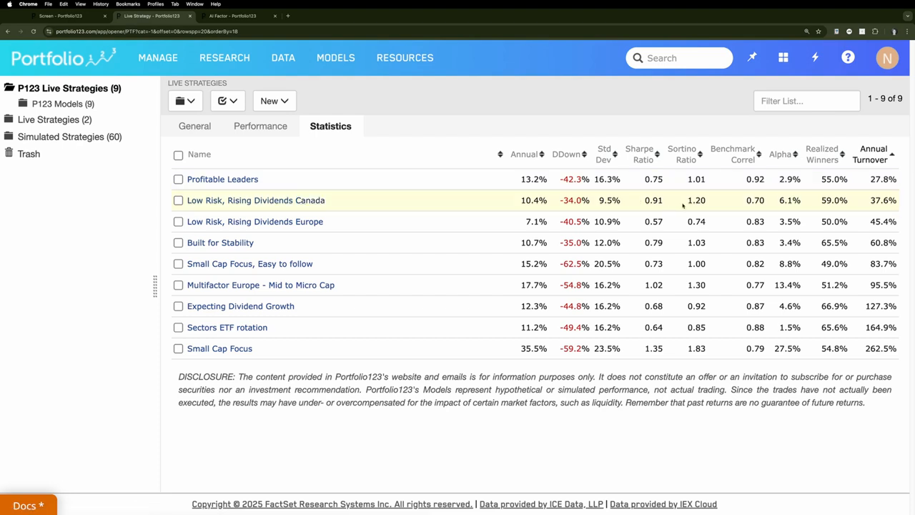
# - Open the Low Risk, Rising Dividends Canada strategy and review its performance chart, quick stats, top holdings and recent trades
pyautogui.click(268, 203)
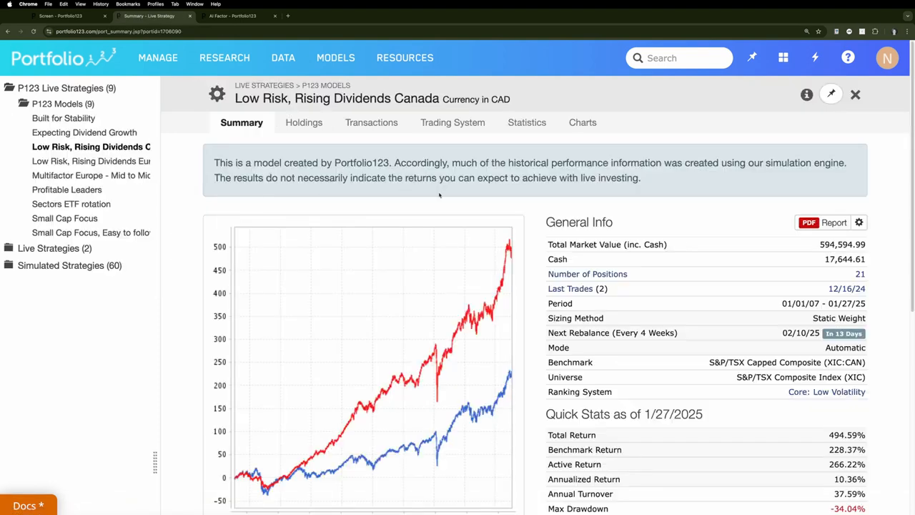
pyautogui.scroll(-3, 533, 238)
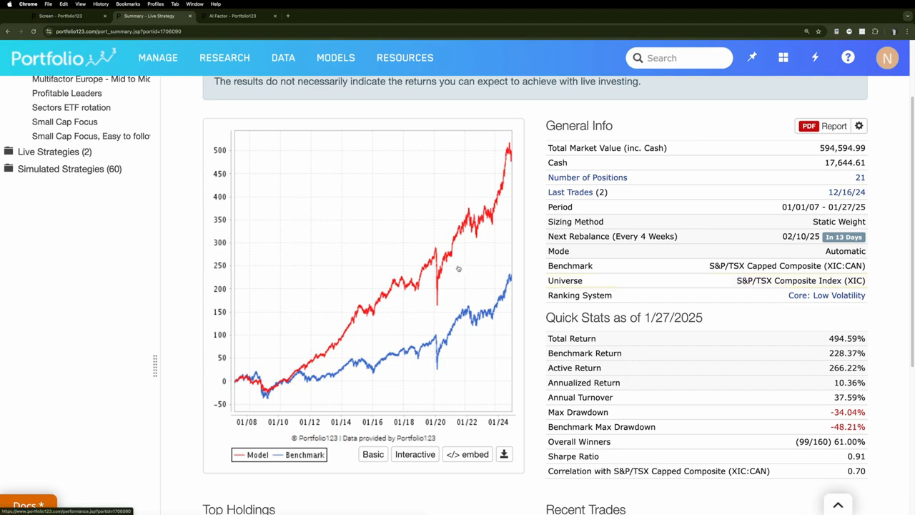
pyautogui.scroll(-5, 458, 269)
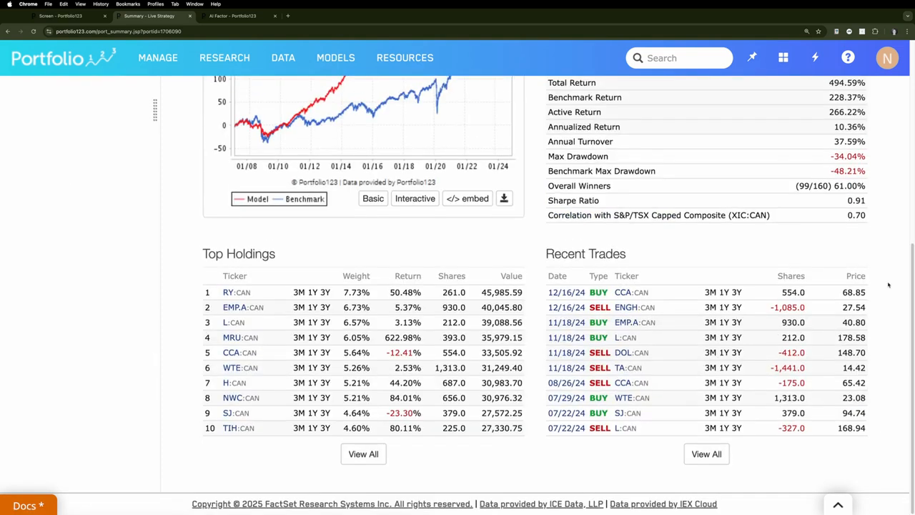
# - View all current holdings of the strategy, sort them by weight from largest to smallest, and look through the list
pyautogui.click(363, 454)
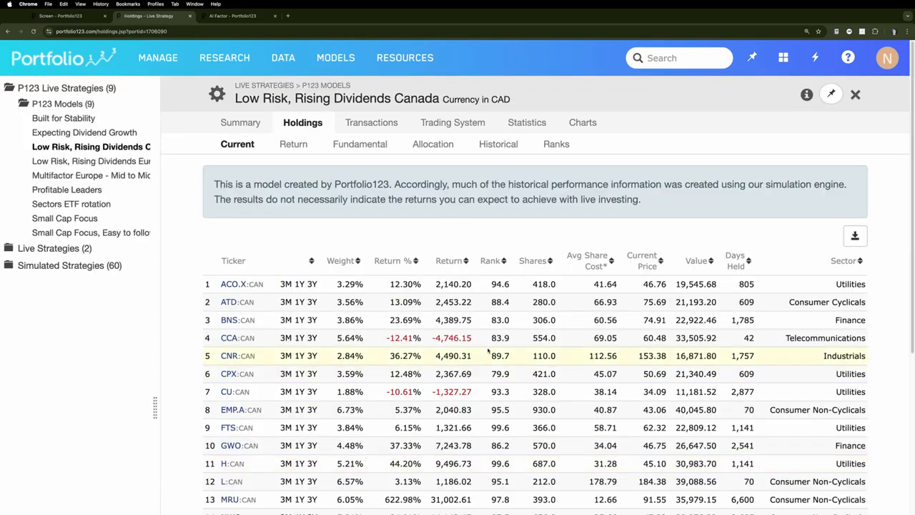
pyautogui.scroll(-2, 489, 351)
pyautogui.click(341, 147)
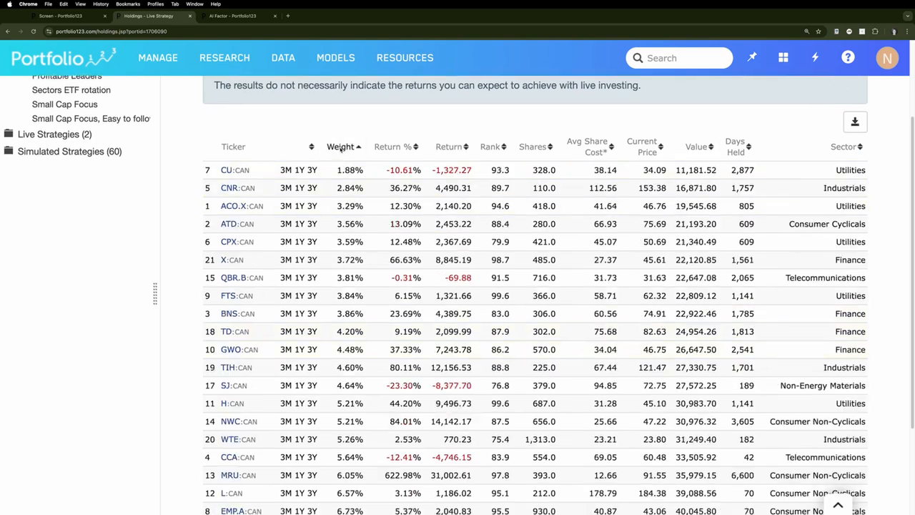
pyautogui.click(341, 147)
pyautogui.scroll(-1, 410, 257)
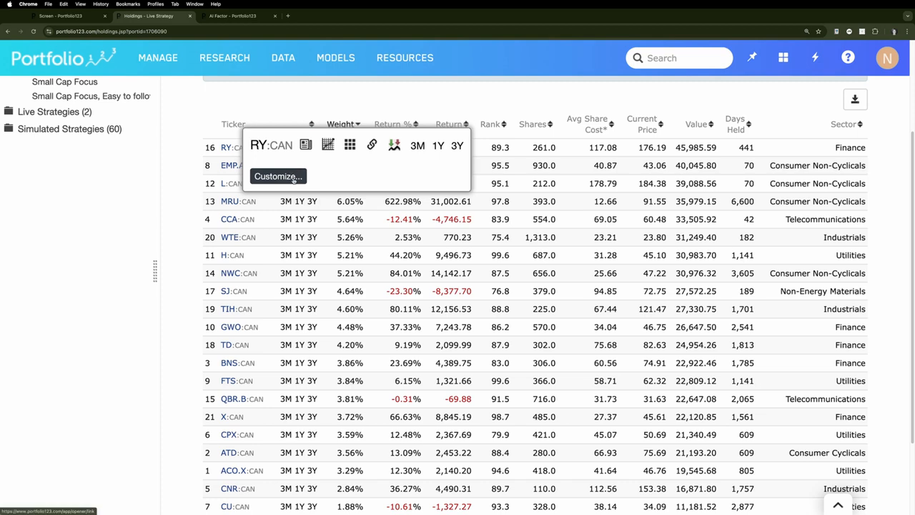
pyautogui.scroll(-2, 395, 254)
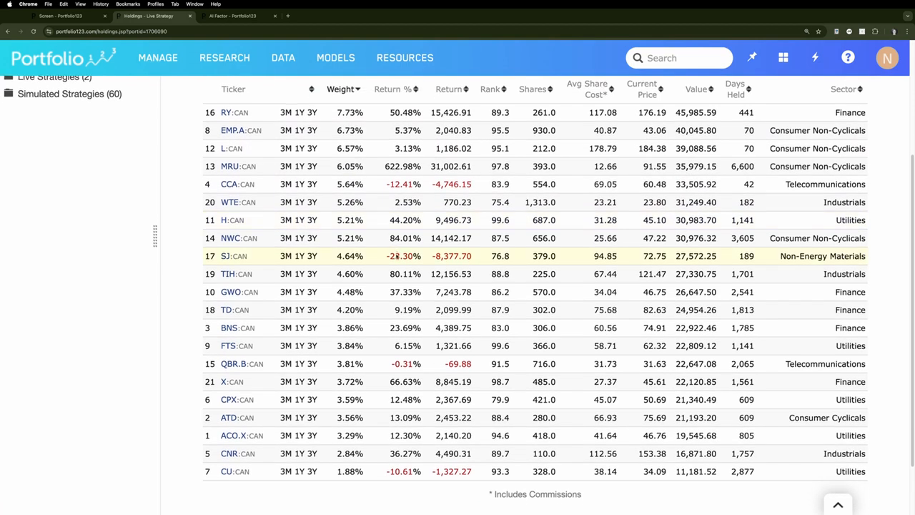
pyautogui.scroll(1, 396, 255)
pyautogui.scroll(2, 396, 255)
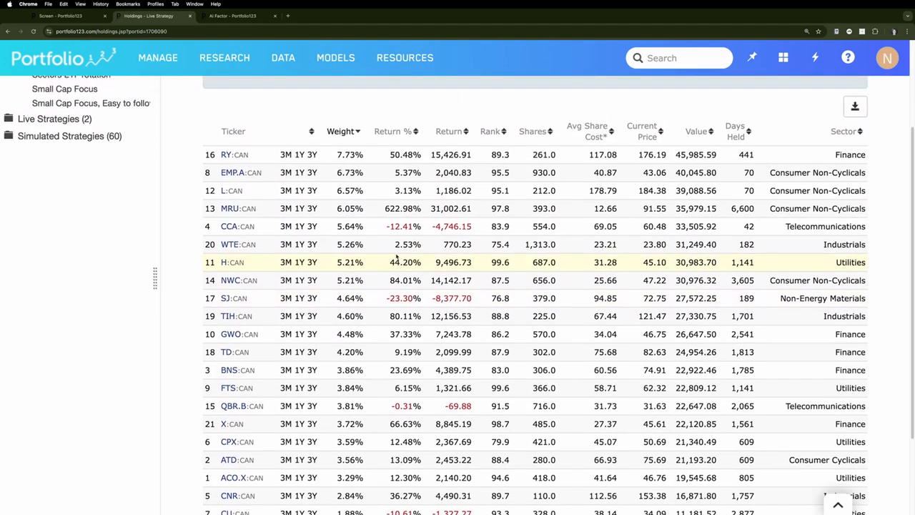
pyautogui.scroll(5, 371, 211)
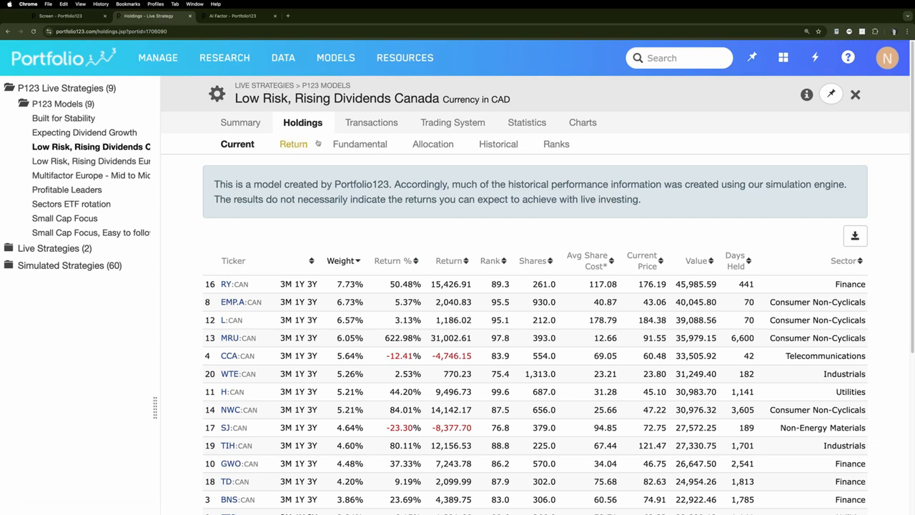
# - Review the holdings' fundamentals and their allocation by exchange, market cap and sector
pyautogui.click(356, 145)
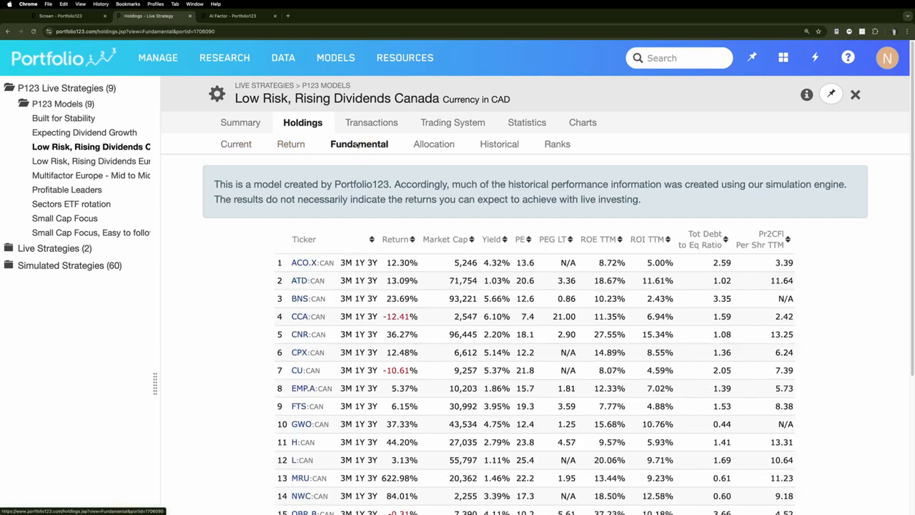
pyautogui.click(437, 147)
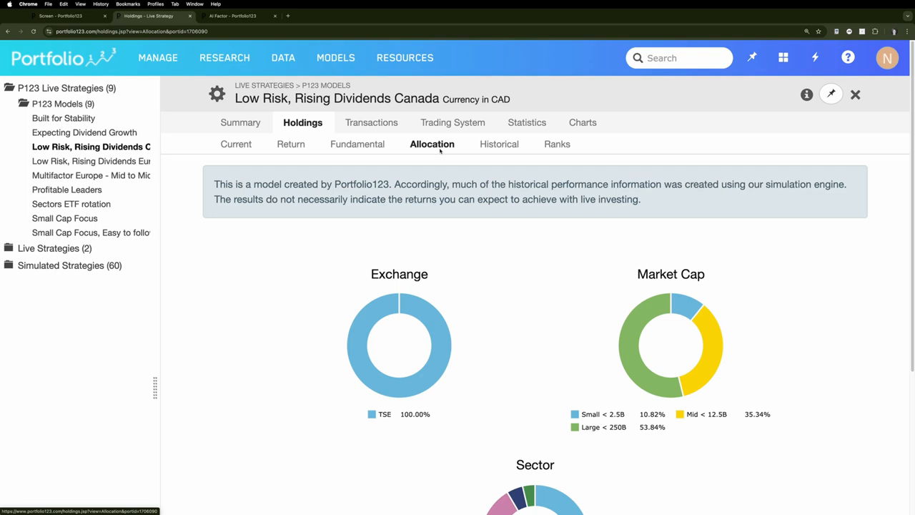
pyautogui.scroll(-2, 565, 313)
pyautogui.scroll(-3, 565, 313)
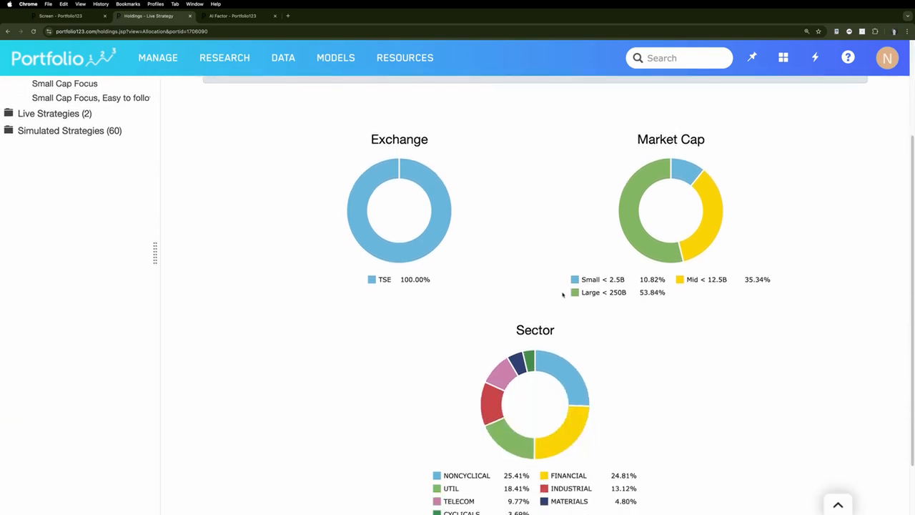
pyautogui.scroll(3, 563, 295)
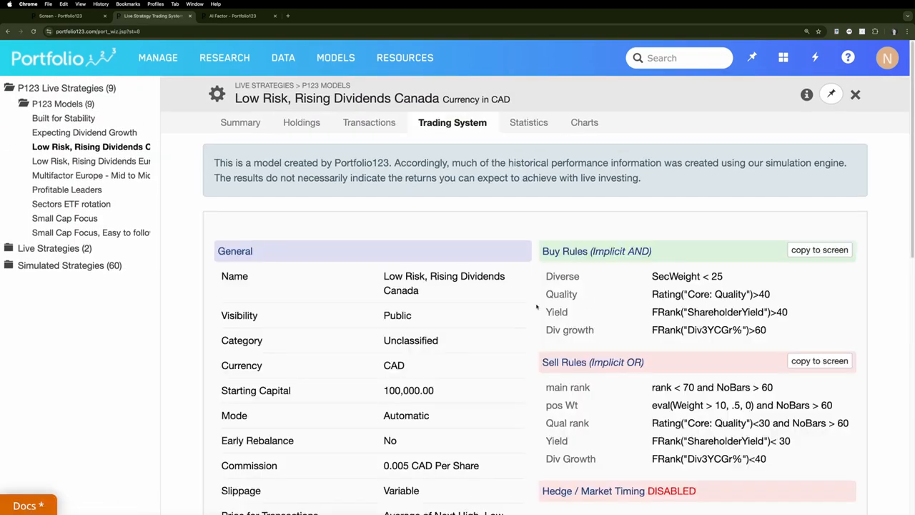
# - Examine the buy rules and sell rules in the strategy's trading system
pyautogui.scroll(-3, 536, 307)
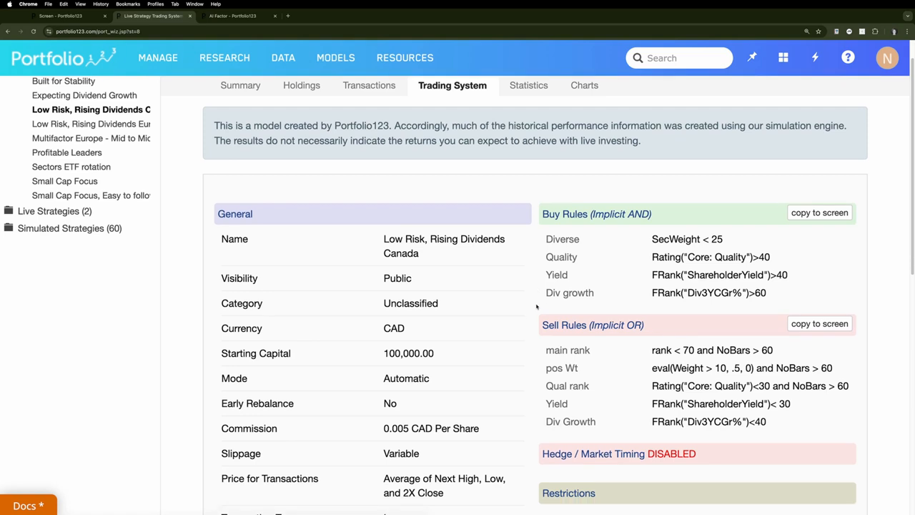
pyautogui.scroll(-2, 536, 306)
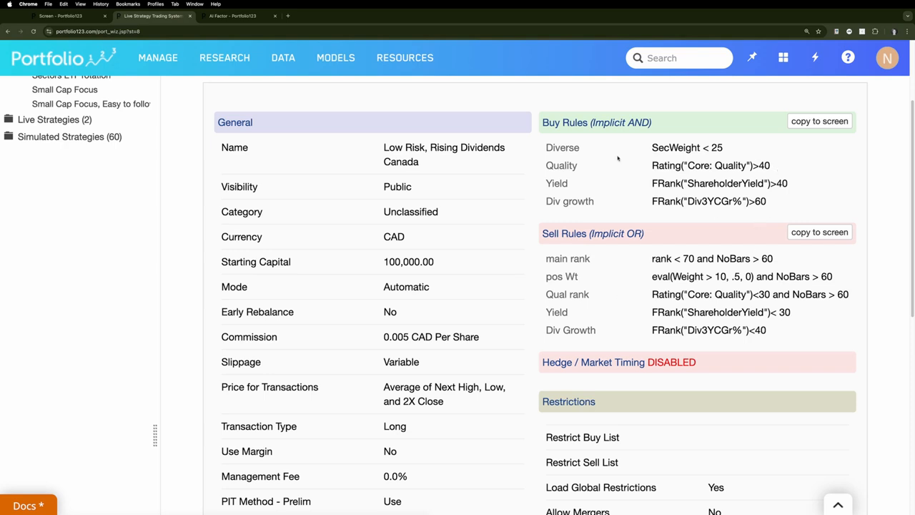
pyautogui.moveTo(541, 122); pyautogui.dragTo(788, 198)
pyautogui.click(600, 269)
pyautogui.moveTo(545, 233); pyautogui.dragTo(769, 332)
pyautogui.click(762, 258)
# - Copy the strategy's buy rules to a new screen and try to run it
pyautogui.click(815, 121)
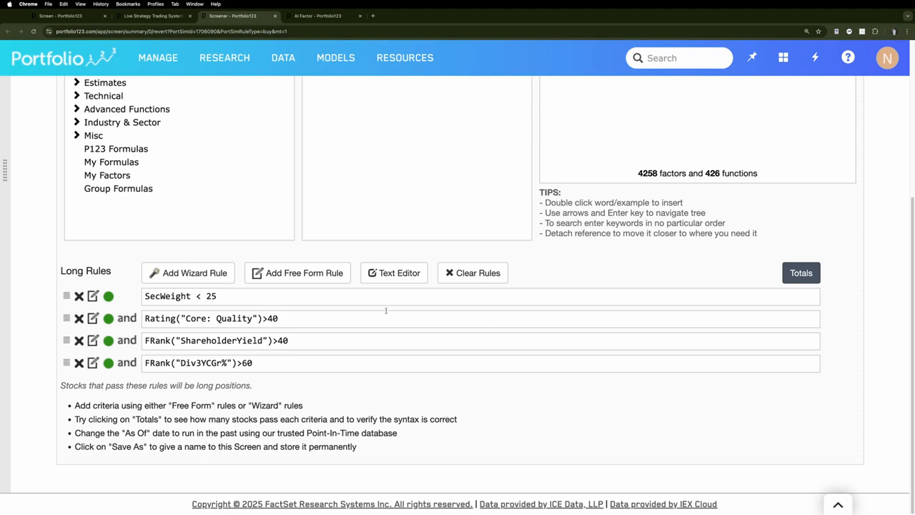
pyautogui.scroll(5, 517, 300)
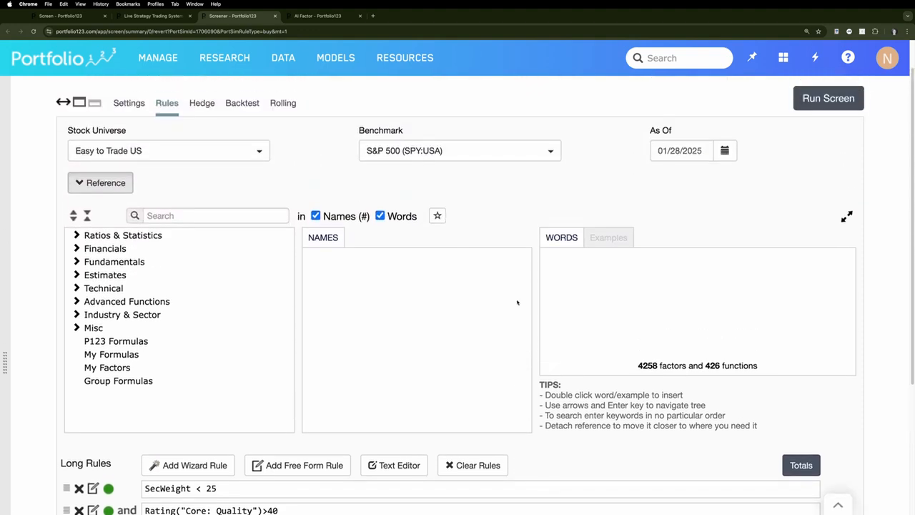
pyautogui.click(824, 139)
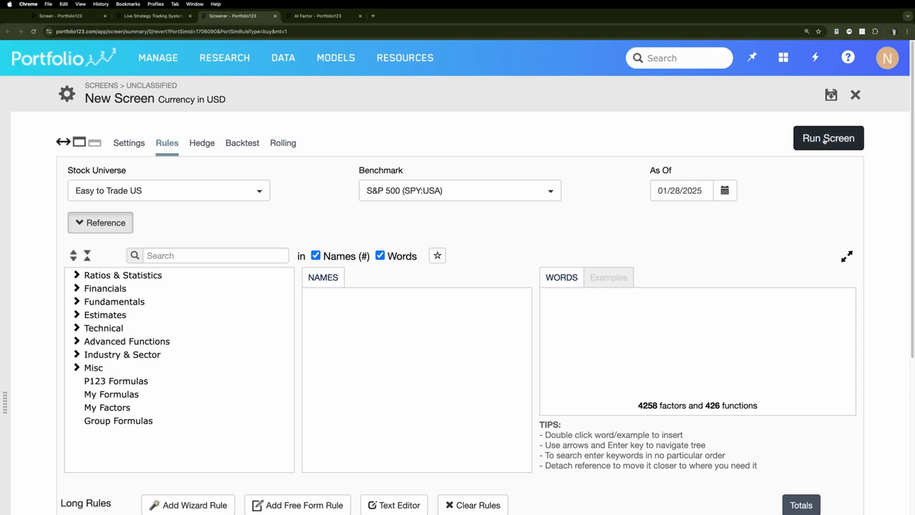
# - Delete the SecWeight < 25 rule from the screen's long rules
pyautogui.scroll(-5, 432, 192)
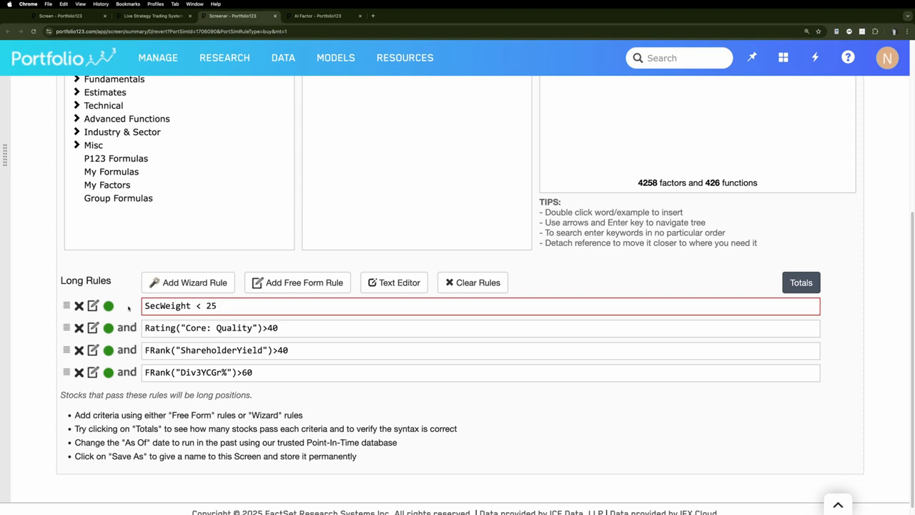
pyautogui.click(80, 306)
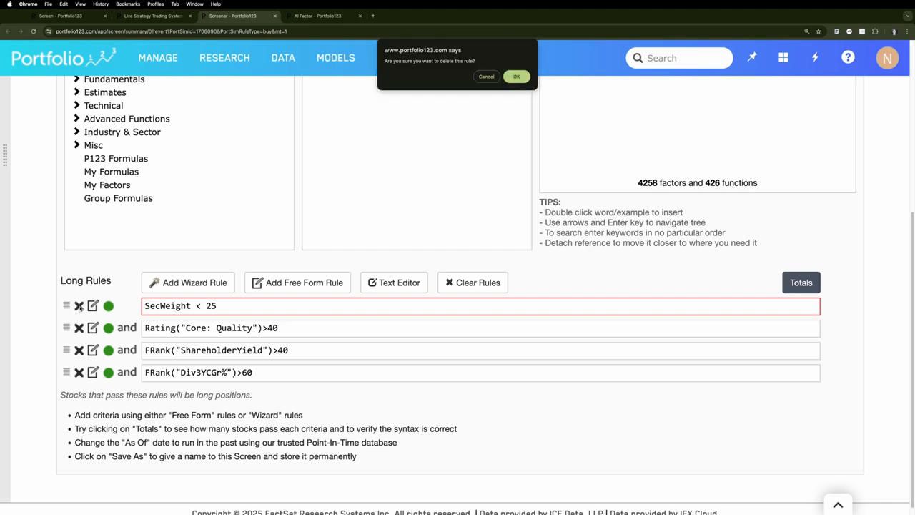
pyautogui.click(516, 76)
# - Run the screen with the remaining quality, shareholder yield and dividend growth rules and look over the resulting stocks
pyautogui.scroll(5, 824, 156)
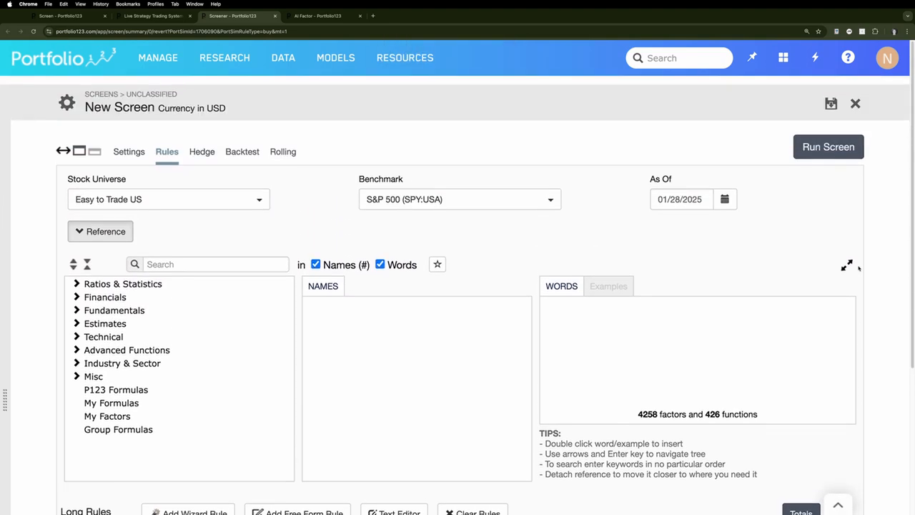
pyautogui.click(825, 139)
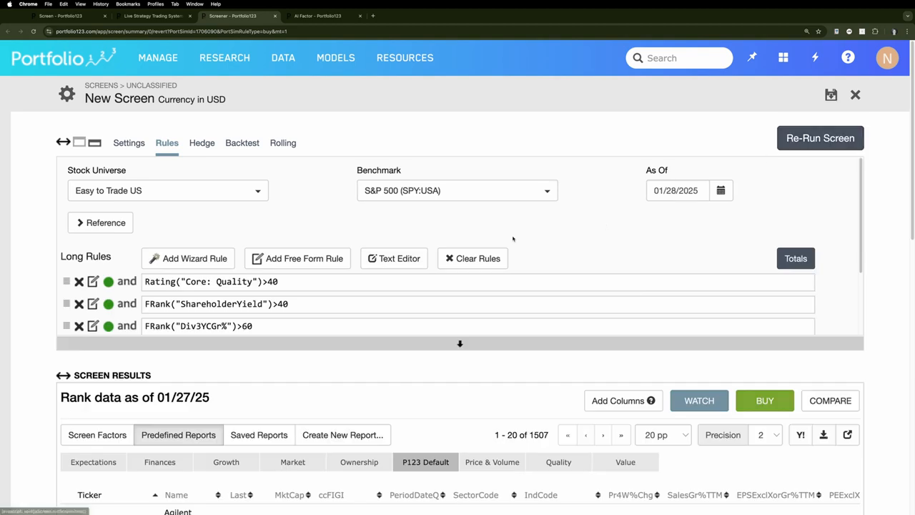
pyautogui.scroll(-5, 488, 262)
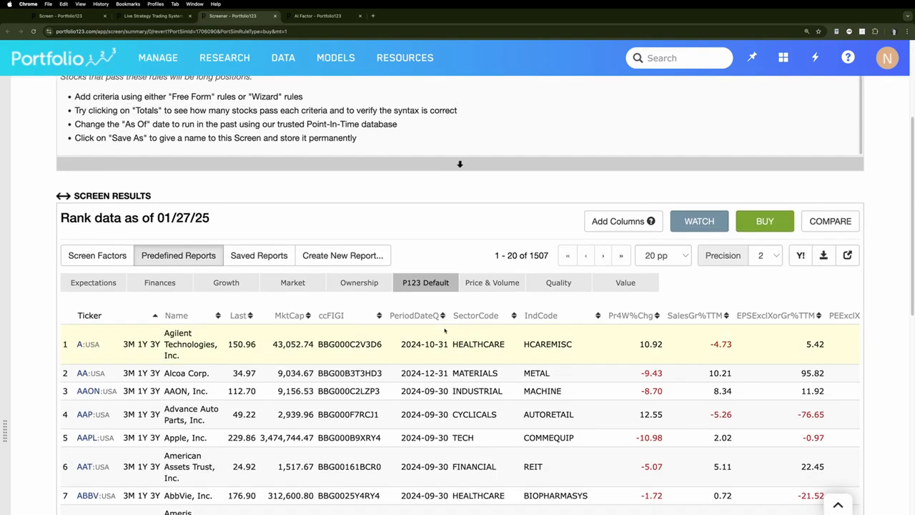
pyautogui.scroll(5, 444, 329)
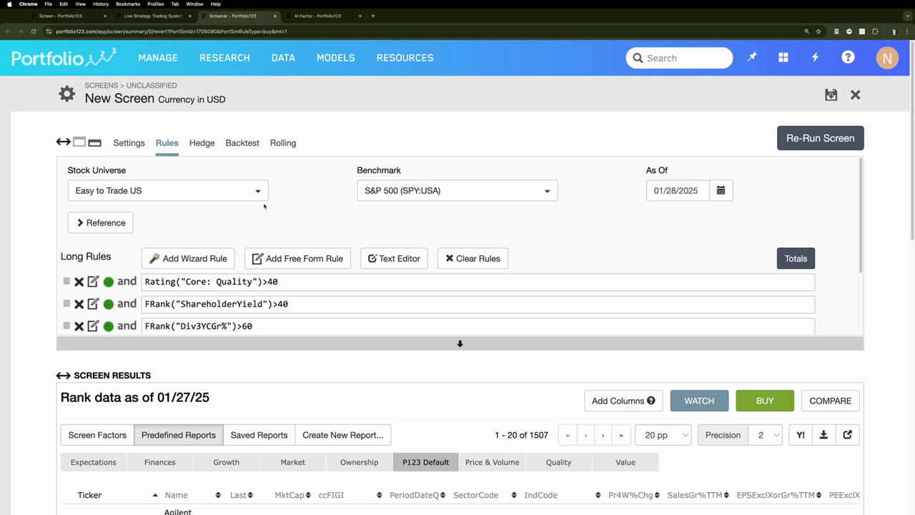
pyautogui.click(218, 194)
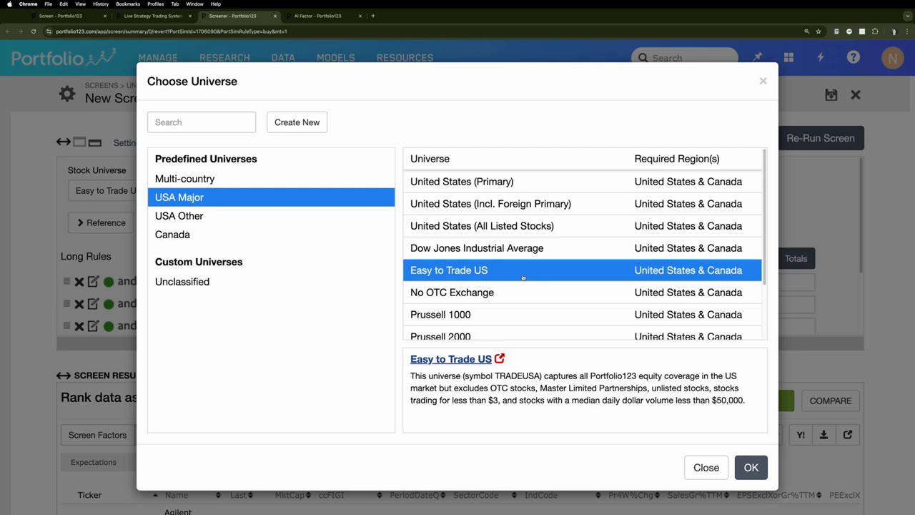
pyautogui.click(762, 81)
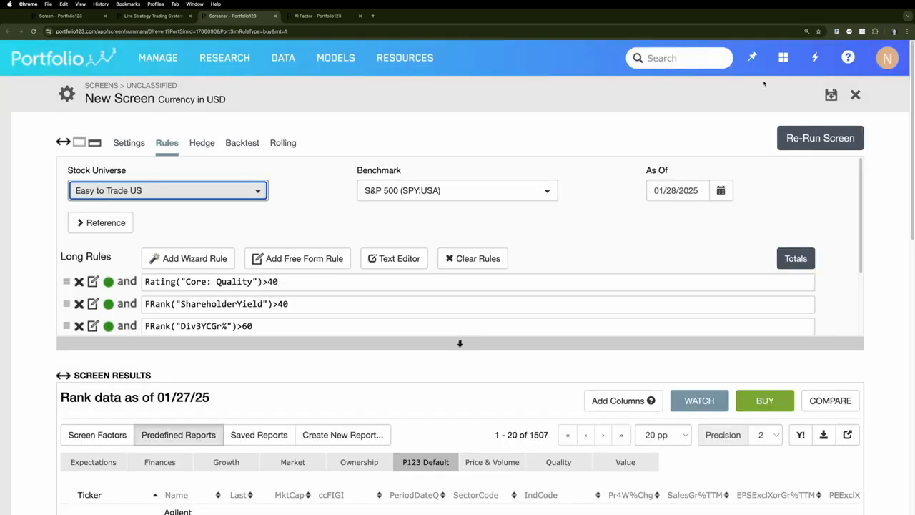
pyautogui.click(292, 211)
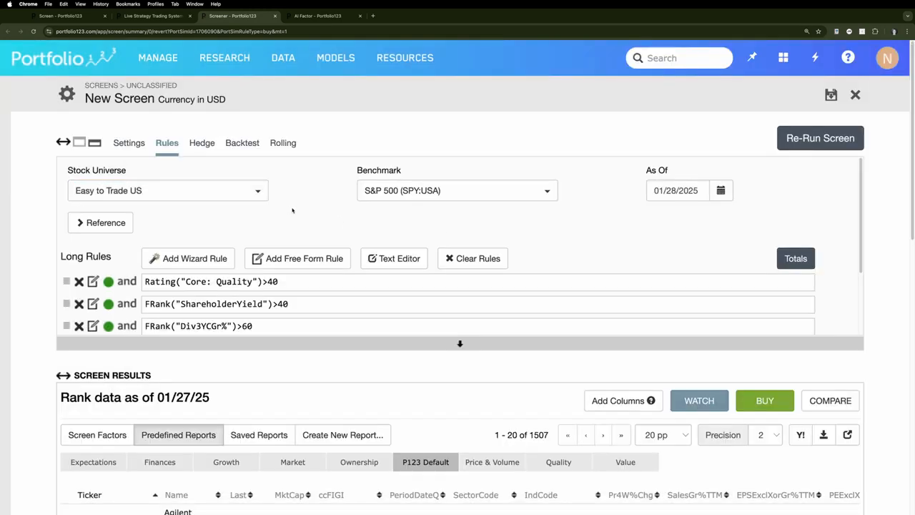
# - Set the screen's stock universe to S&P500 LargeCap (IVV)
pyautogui.click(256, 190)
pyautogui.scroll(-3, 519, 279)
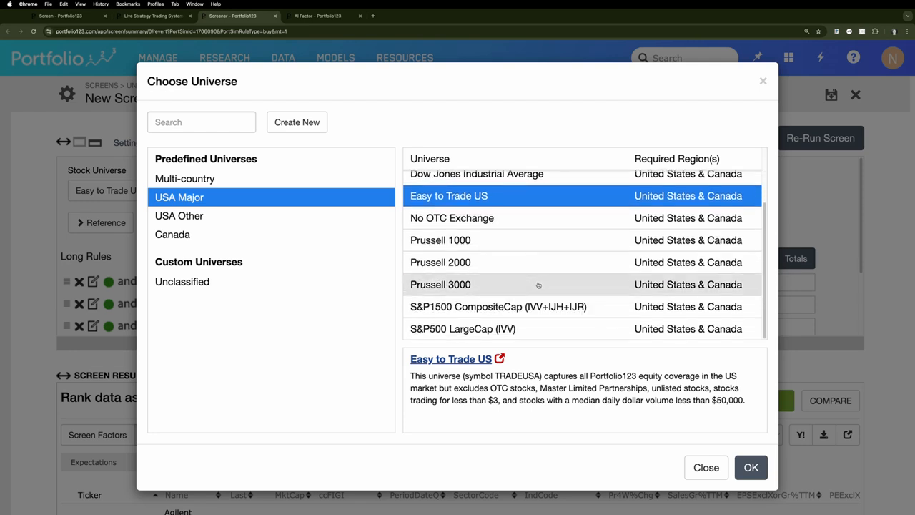
pyautogui.click(521, 328)
pyautogui.click(750, 468)
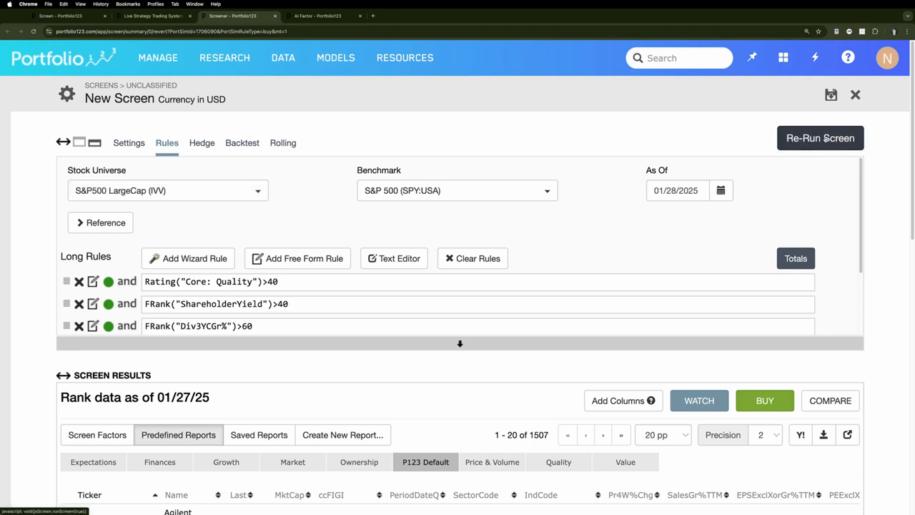
# - Re-run the screen on the large-cap universe and review the resulting stocks
pyautogui.click(825, 137)
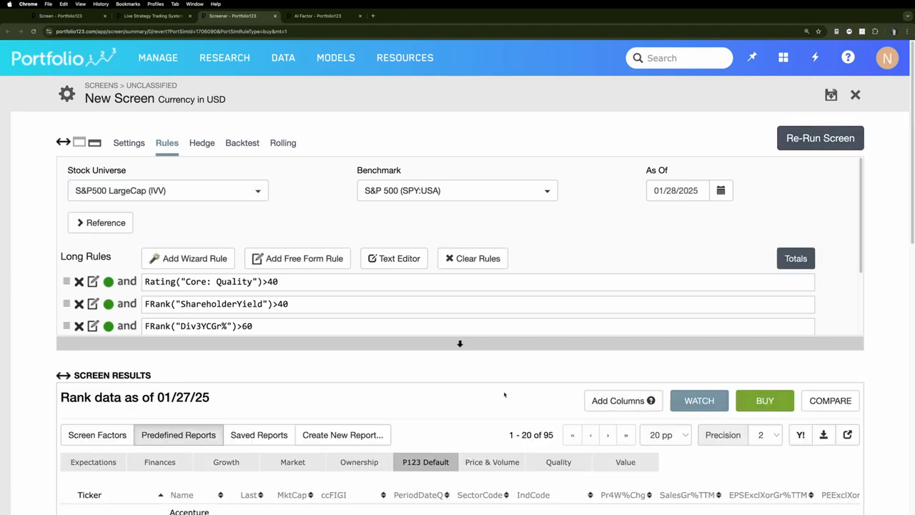
pyautogui.scroll(-3, 504, 394)
pyautogui.scroll(-1, 504, 393)
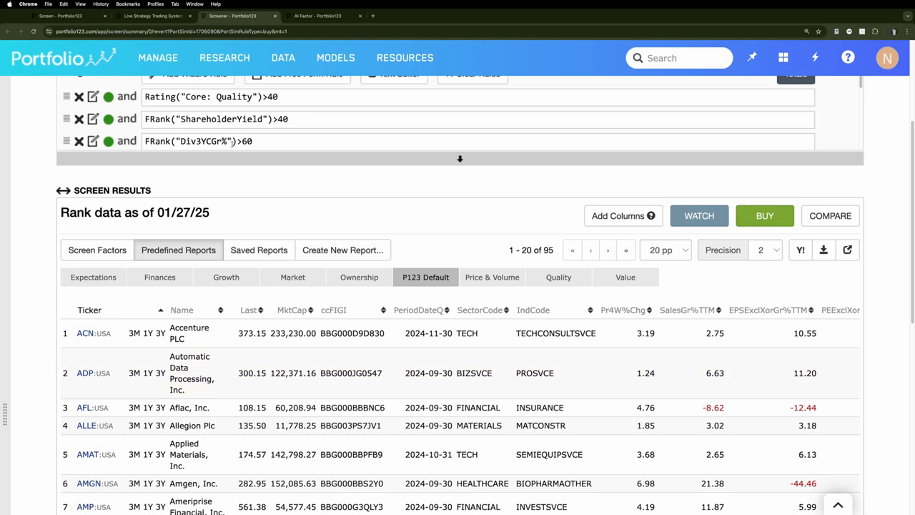
pyautogui.scroll(-2, 386, 187)
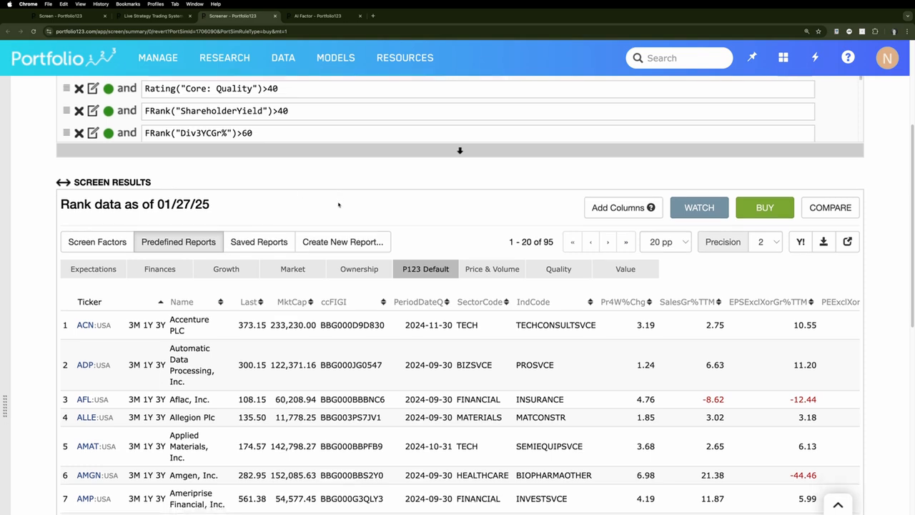
# - Sort the screen results by market cap from largest to smallest and look through the biggest companies
pyautogui.scroll(-2, 386, 188)
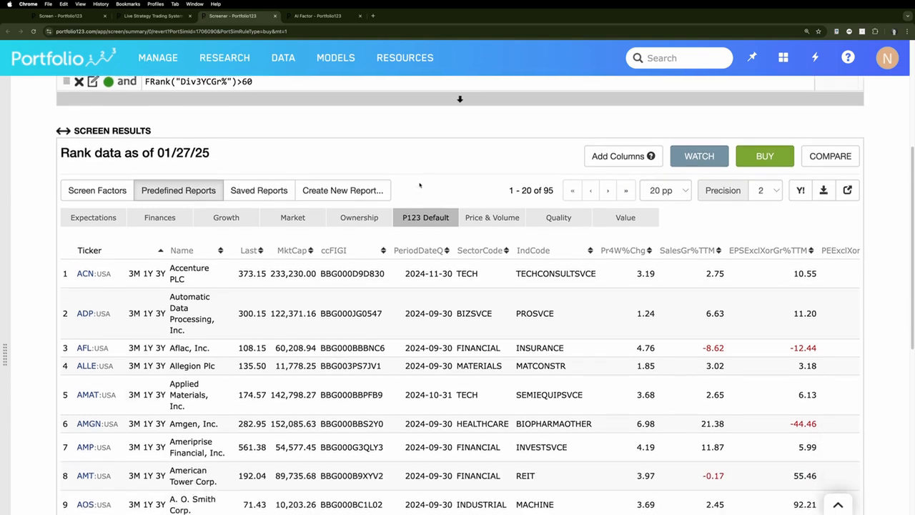
pyautogui.click(291, 249)
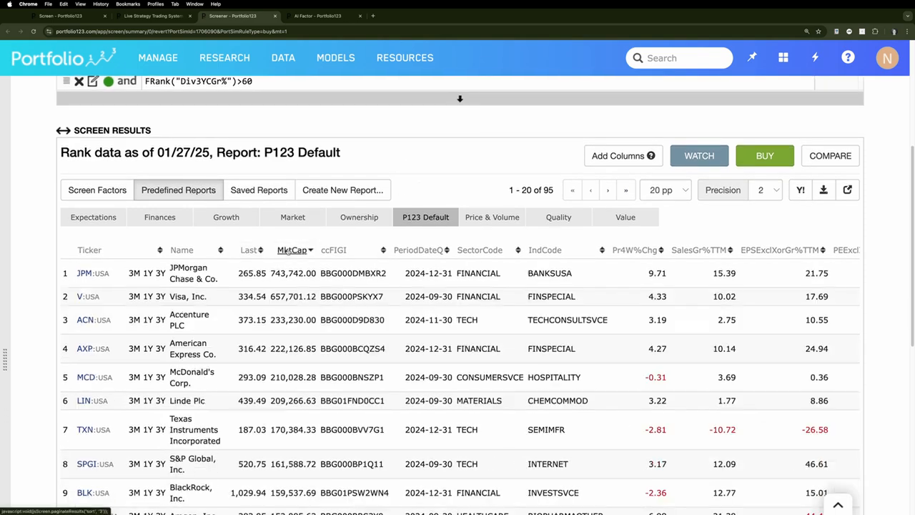
pyautogui.scroll(-5, 369, 322)
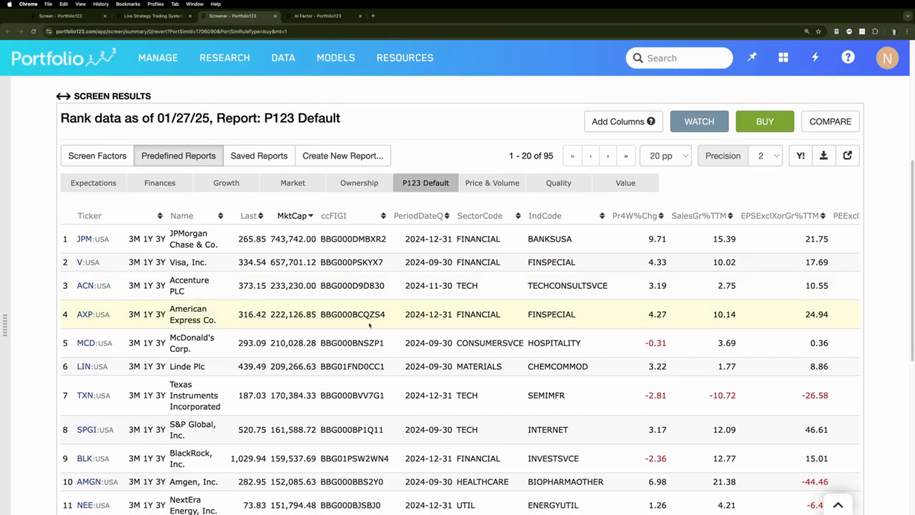
pyautogui.scroll(-1, 369, 324)
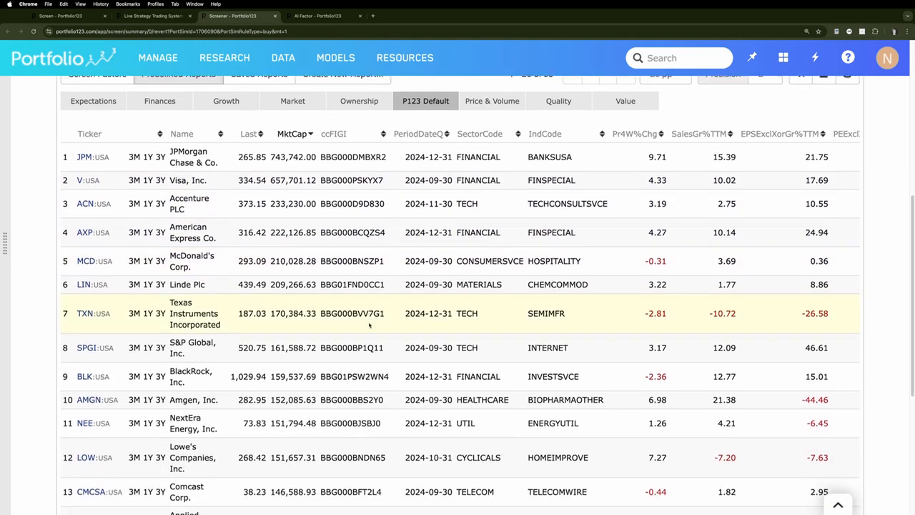
pyautogui.scroll(-2, 369, 325)
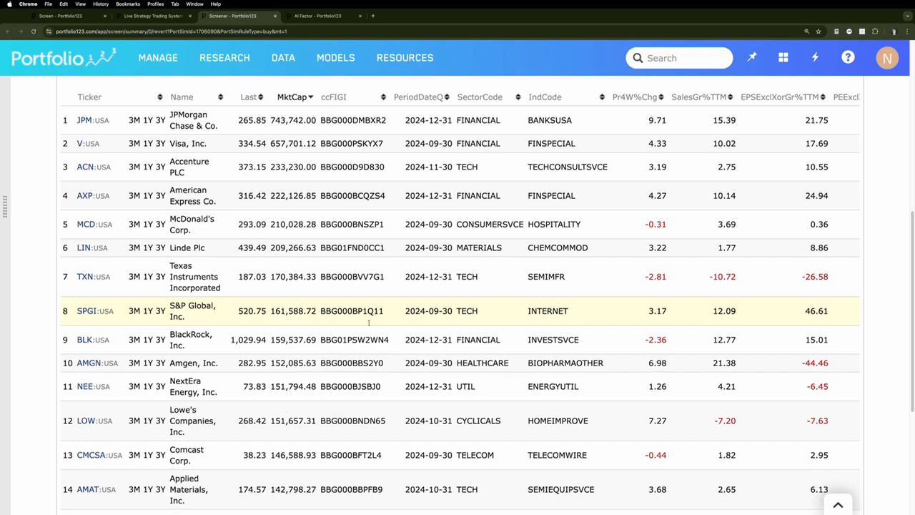
pyautogui.scroll(-2, 369, 325)
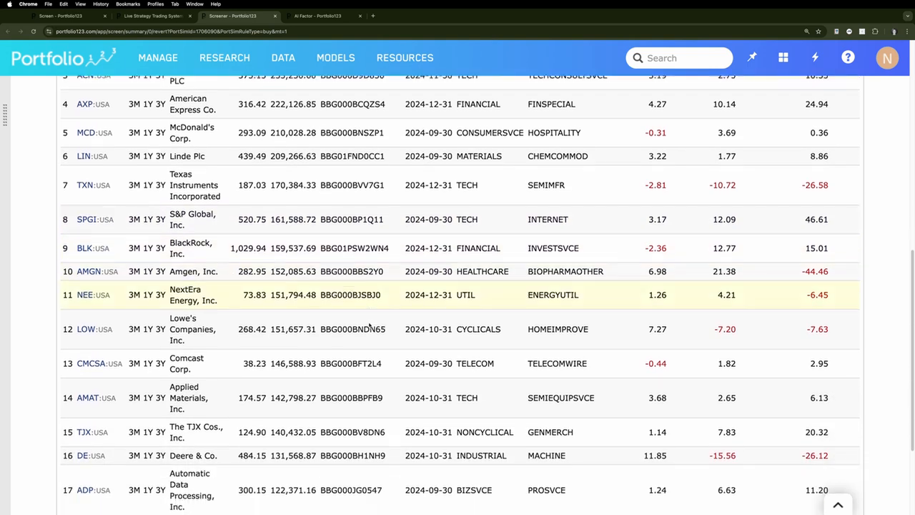